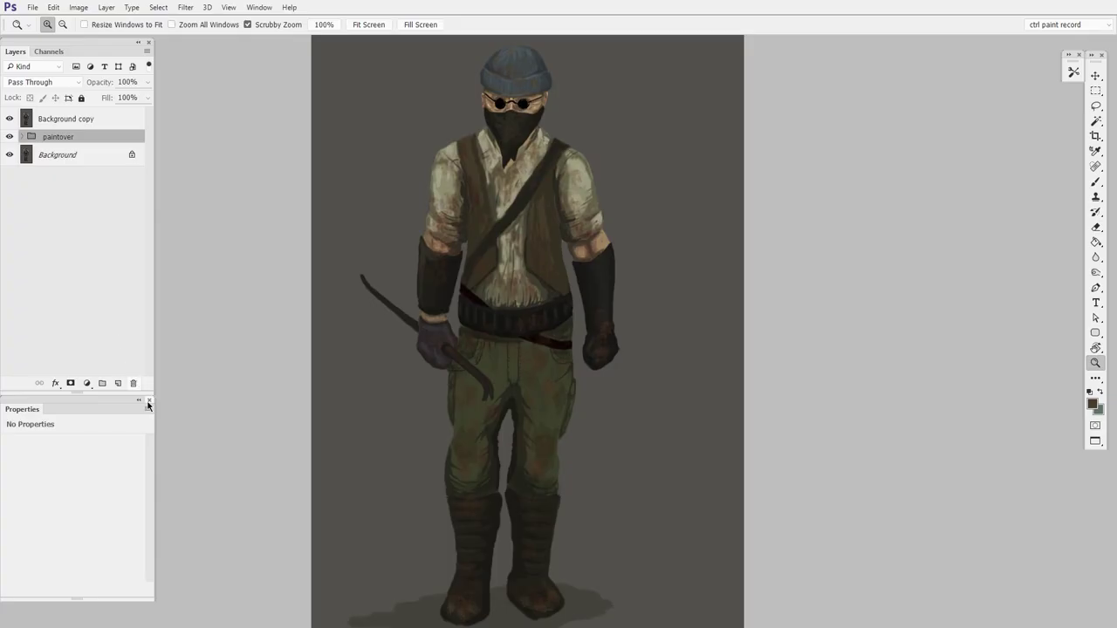
pyautogui.click(803, 377)
pyautogui.hscroll(-1, 801, 383)
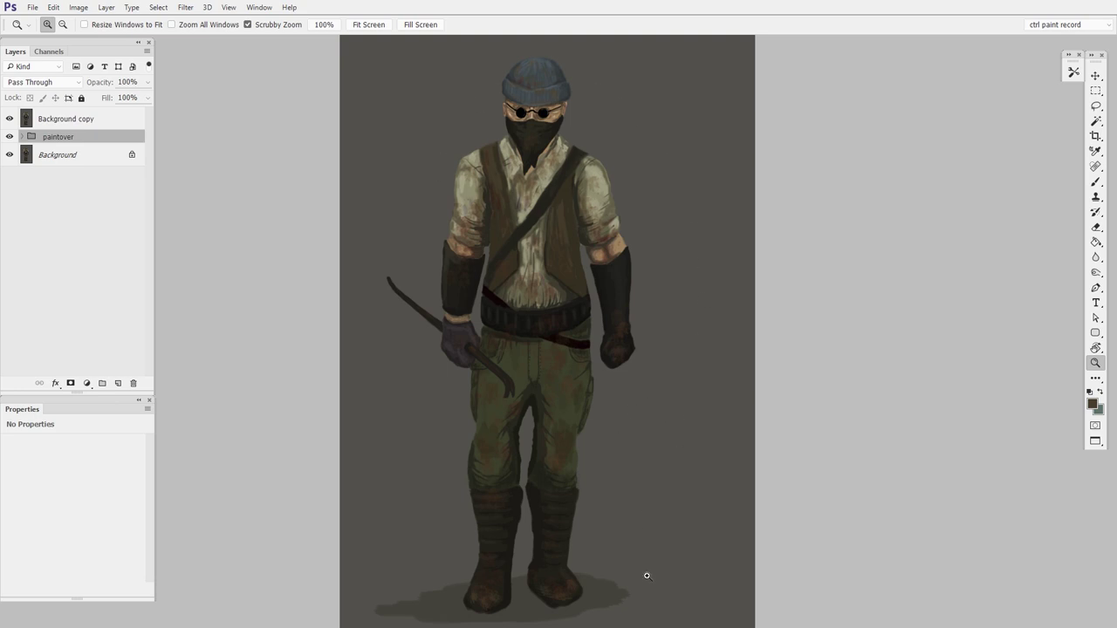
pyautogui.moveTo(647, 576); pyautogui.dragTo(584, 270)
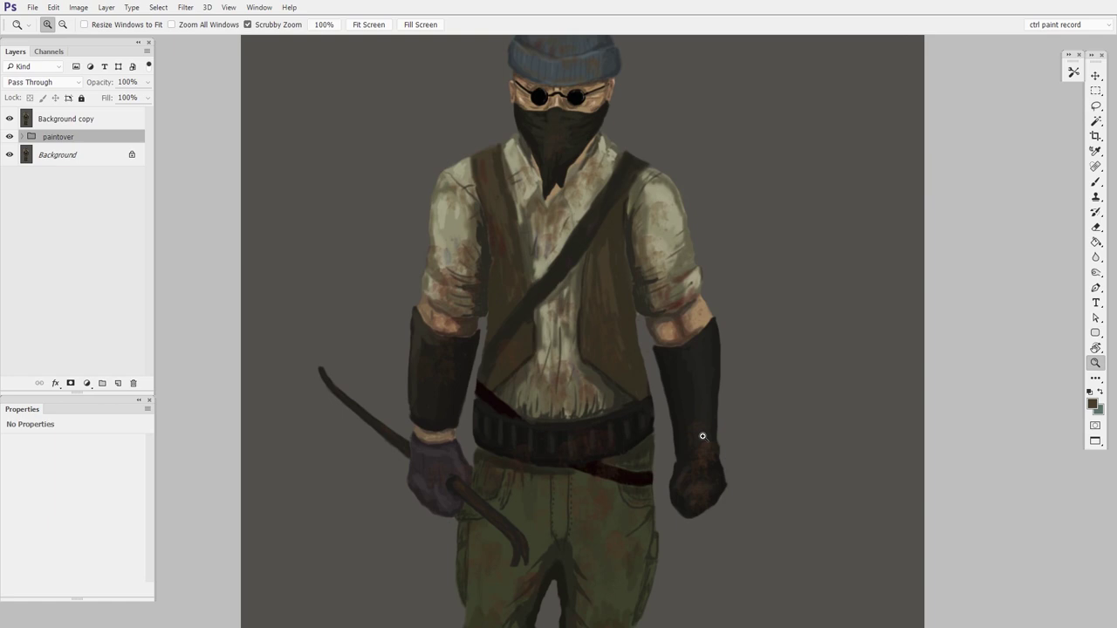
pyautogui.moveTo(610, 527); pyautogui.dragTo(626, 391)
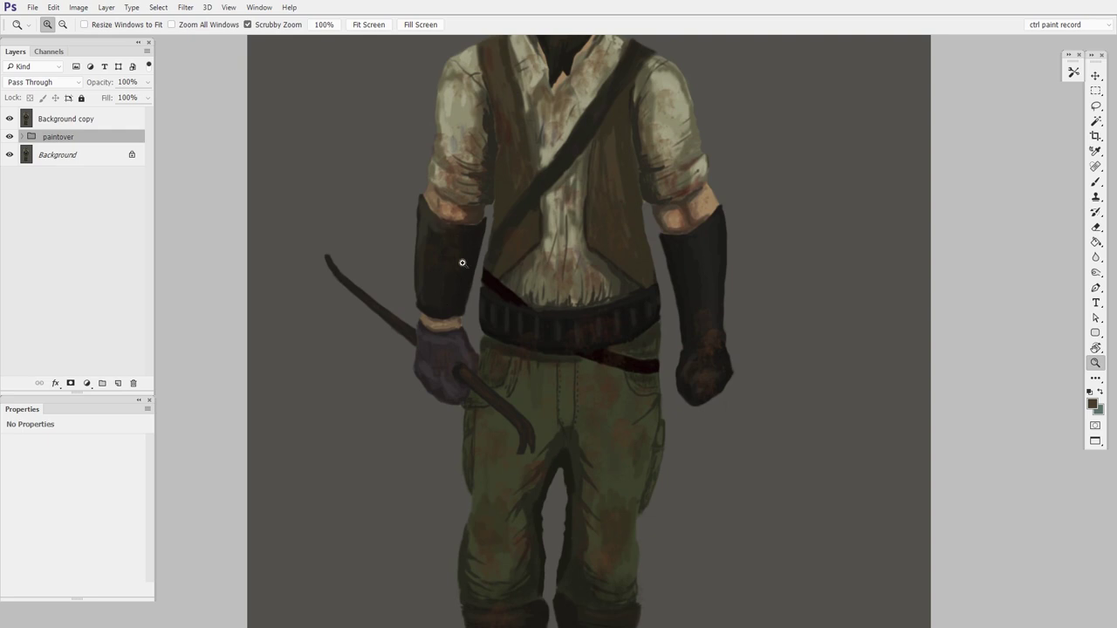
pyautogui.moveTo(644, 466); pyautogui.dragTo(625, 376)
pyautogui.scroll(-1, 629, 401)
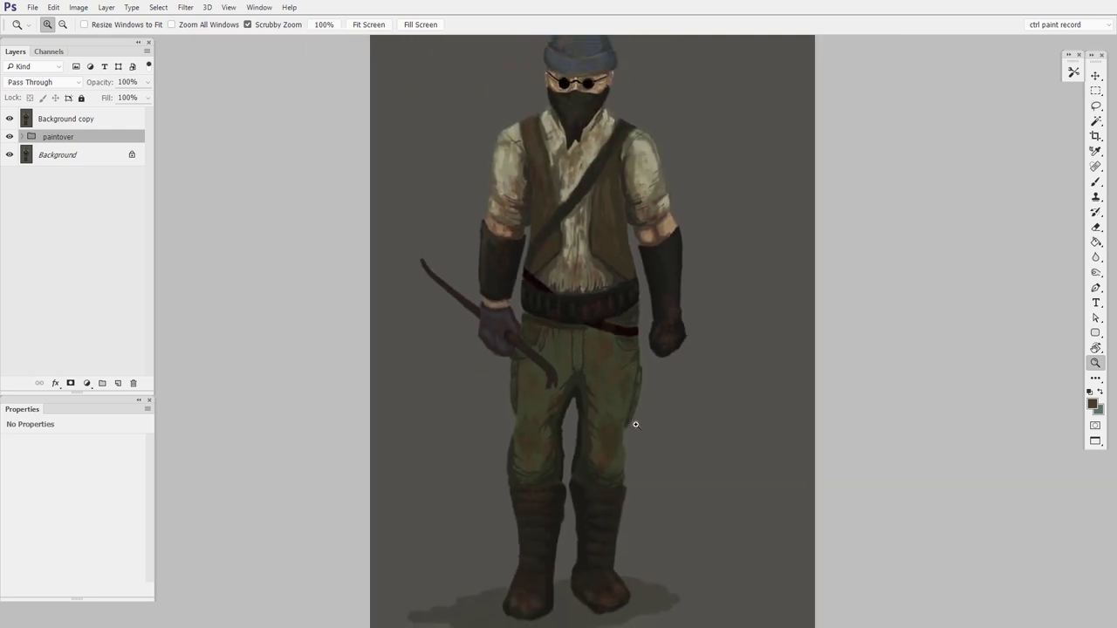
pyautogui.scroll(-2, 631, 426)
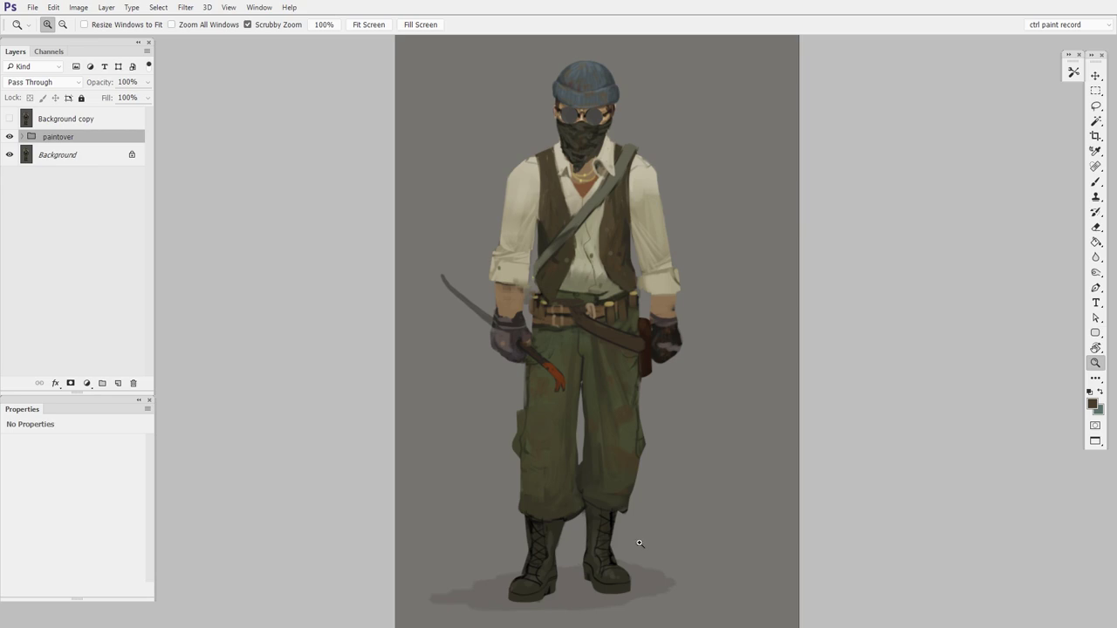
# Briefly show the original character painting, then hide it to see the paintover again.
pyautogui.click(10, 119)
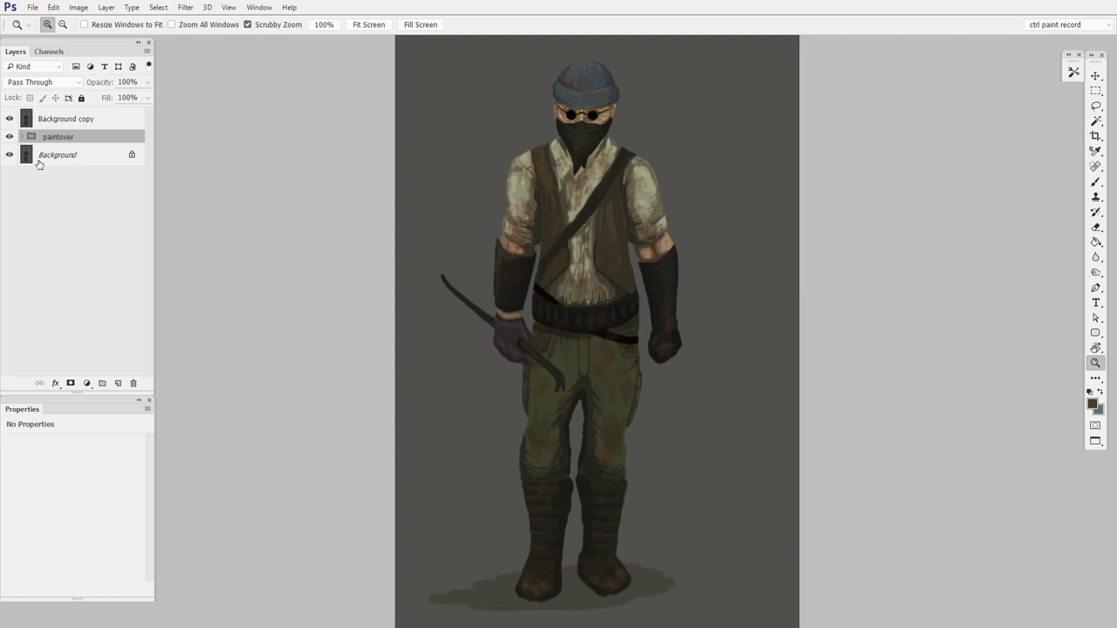
pyautogui.click(10, 119)
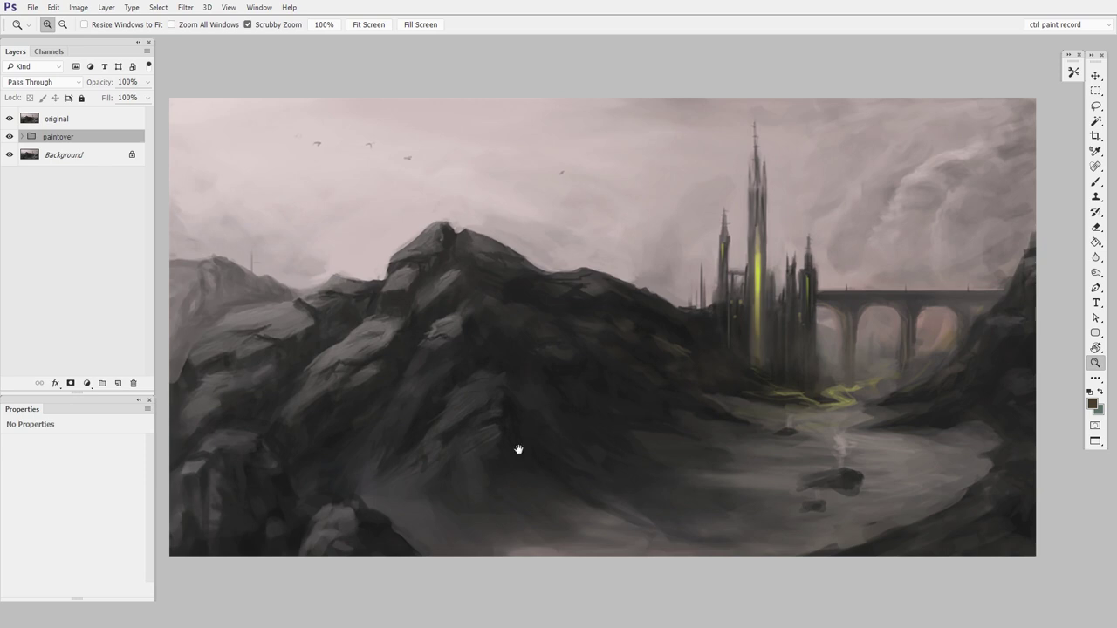
# Pan around the landscape and hide the 'original' layer to reveal the ridged-mountain castle paintover.
pyautogui.moveTo(518, 448); pyautogui.dragTo(387, 357)
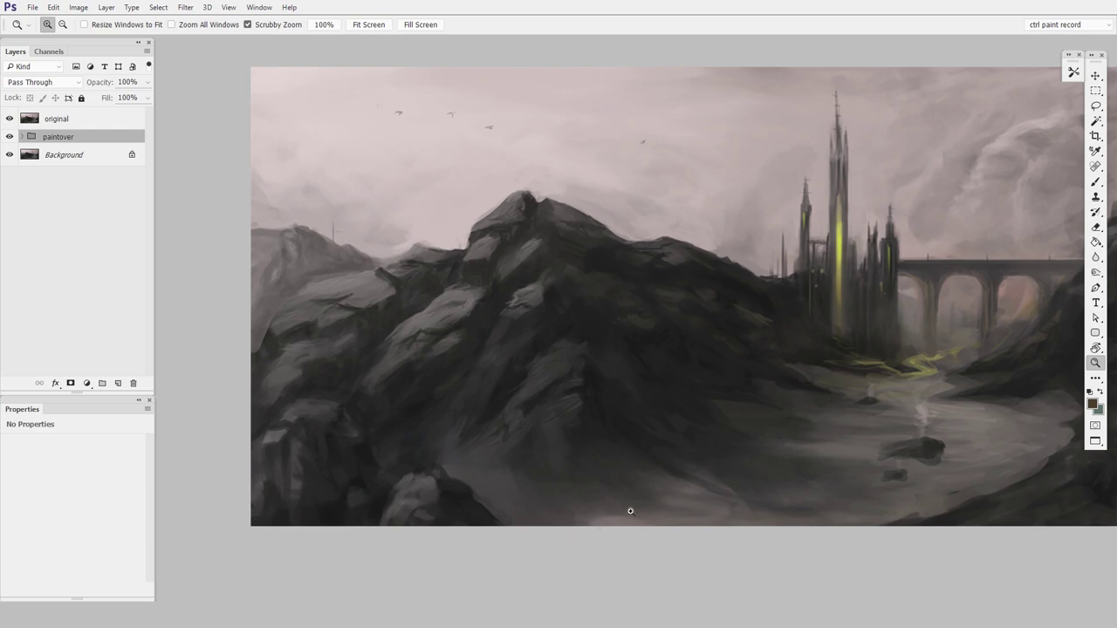
pyautogui.moveTo(628, 511); pyautogui.dragTo(528, 505)
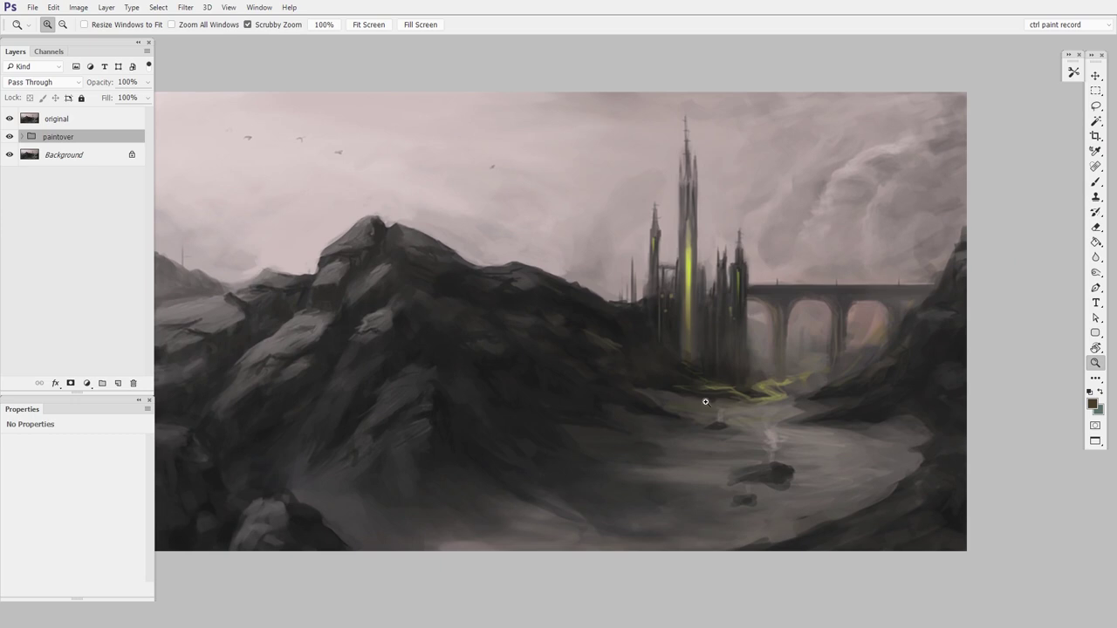
pyautogui.click(10, 119)
pyautogui.click(10, 119)
pyautogui.moveTo(652, 509)
pyautogui.mouseDown()
pyautogui.moveTo(797, 497)
pyautogui.moveTo(766, 497)
pyautogui.mouseUp()
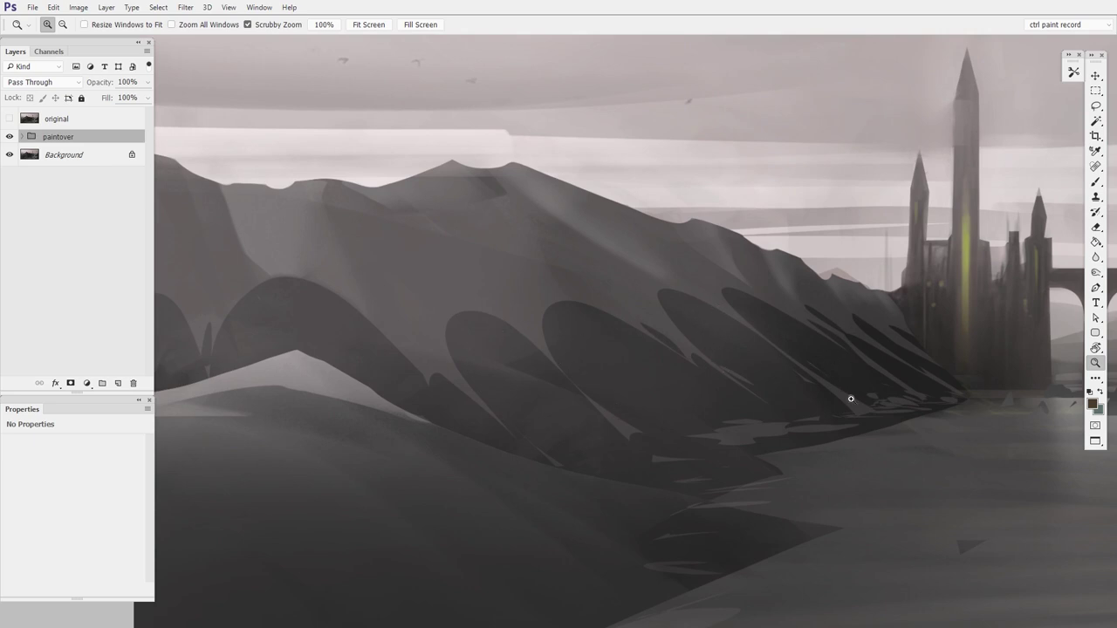
# Zoom out to the whole castle paintover and flip the 'original' layer on and off.
pyautogui.moveTo(646, 419); pyautogui.dragTo(646, 381)
pyautogui.scroll(-4, 641, 411)
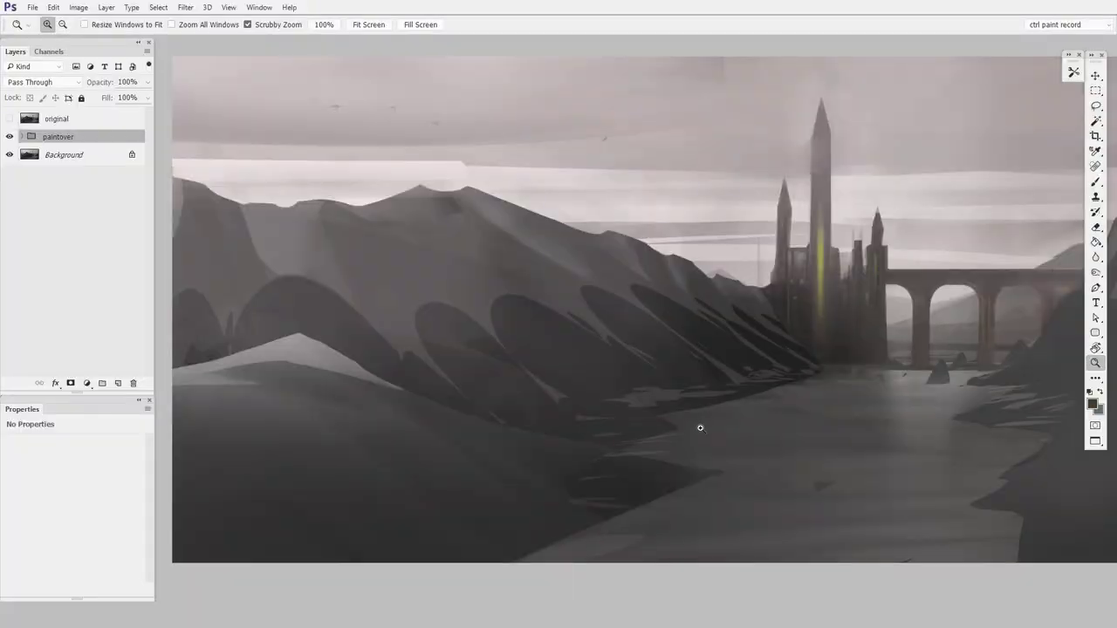
pyautogui.moveTo(711, 419); pyautogui.dragTo(604, 426)
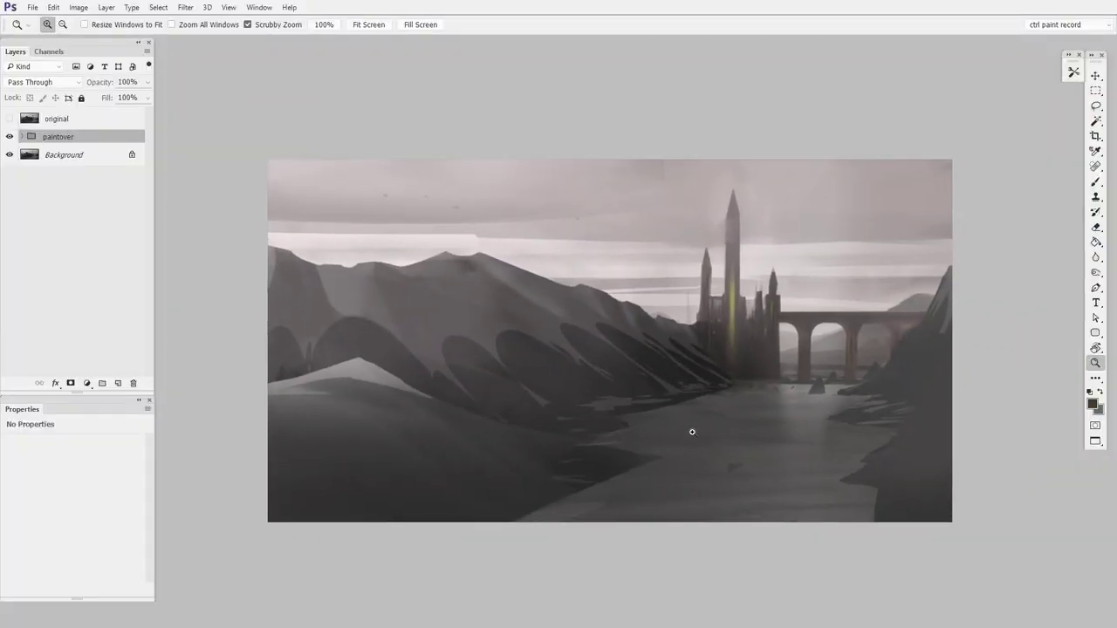
pyautogui.click(11, 120)
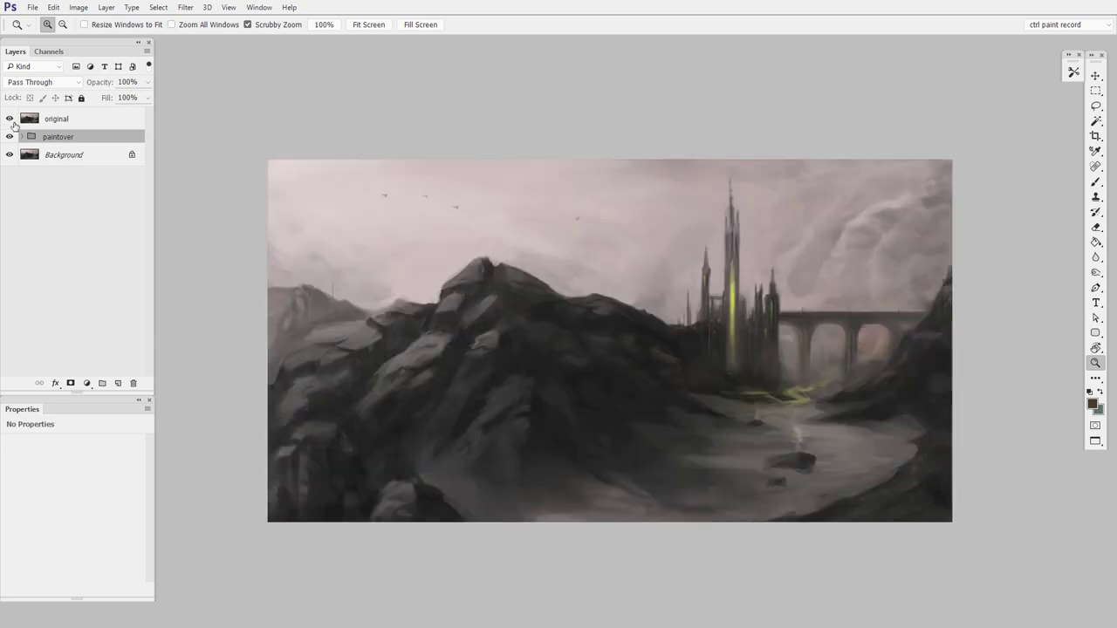
pyautogui.click(13, 123)
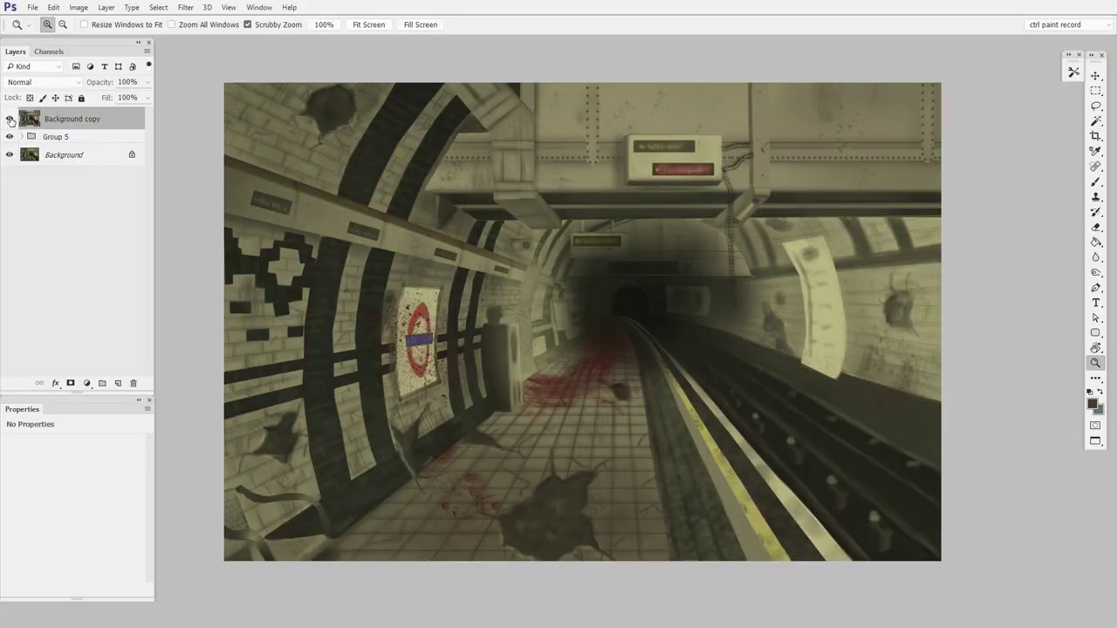
# Hide the original subway painting so the tunnel paintover shows.
pyautogui.click(9, 119)
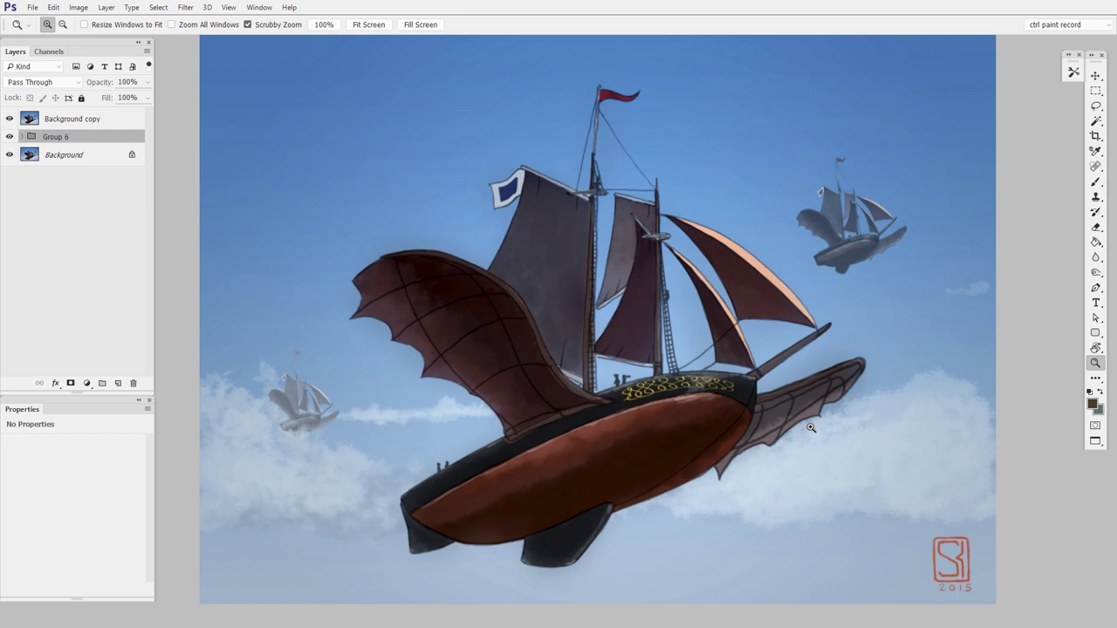
pyautogui.moveTo(639, 397); pyautogui.dragTo(649, 356)
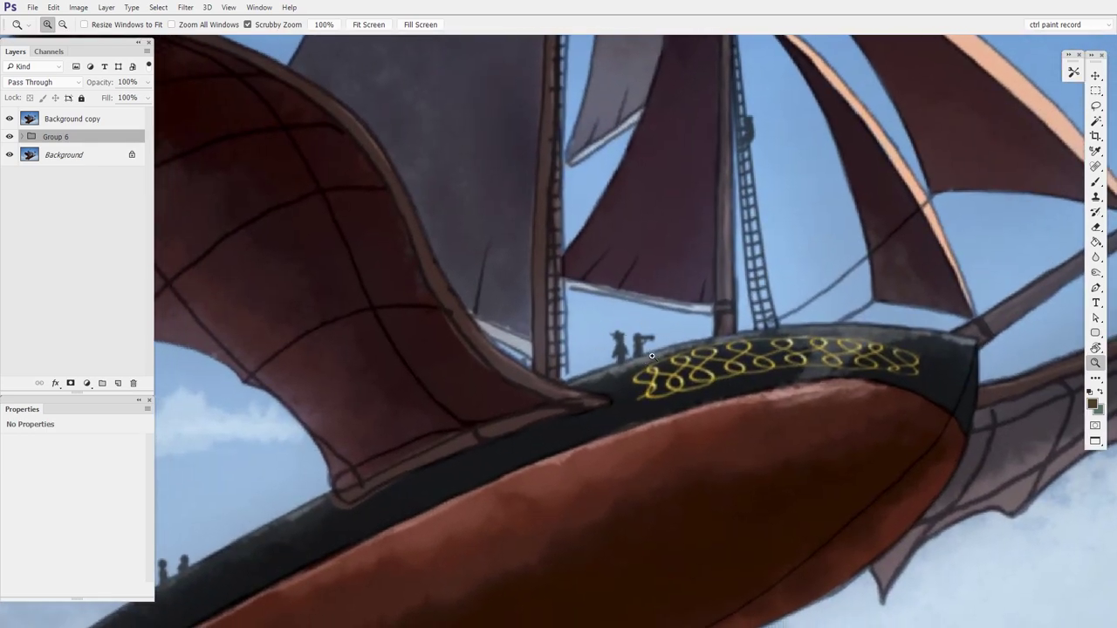
pyautogui.hotkey('ctrl', '0')
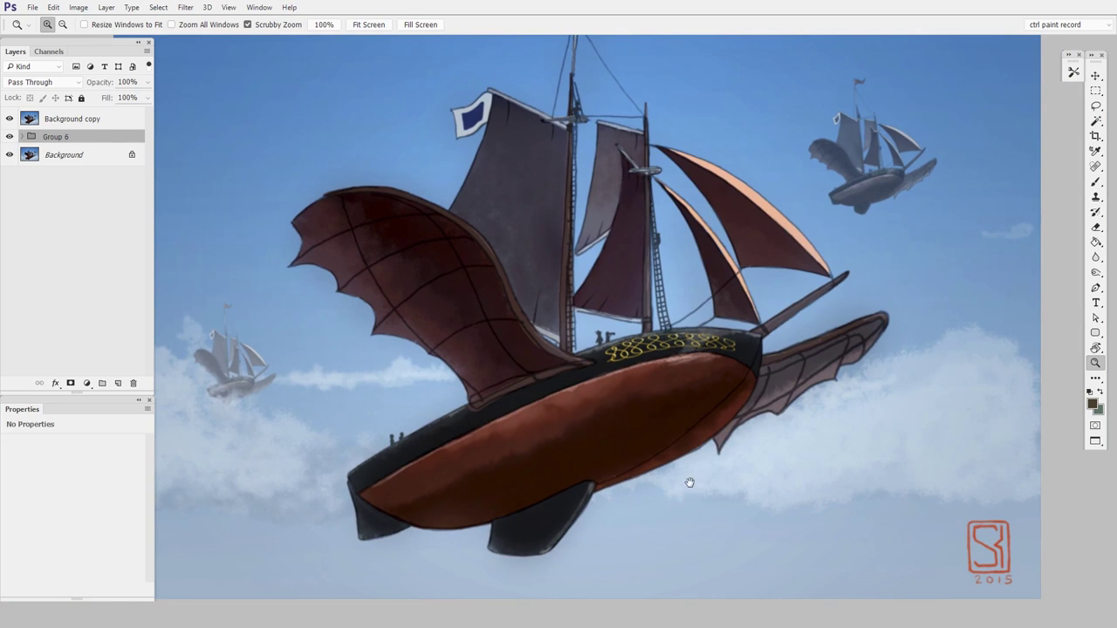
pyautogui.moveTo(689, 483)
pyautogui.mouseDown()
pyautogui.moveTo(711, 507)
pyautogui.moveTo(700, 502)
pyautogui.mouseUp()
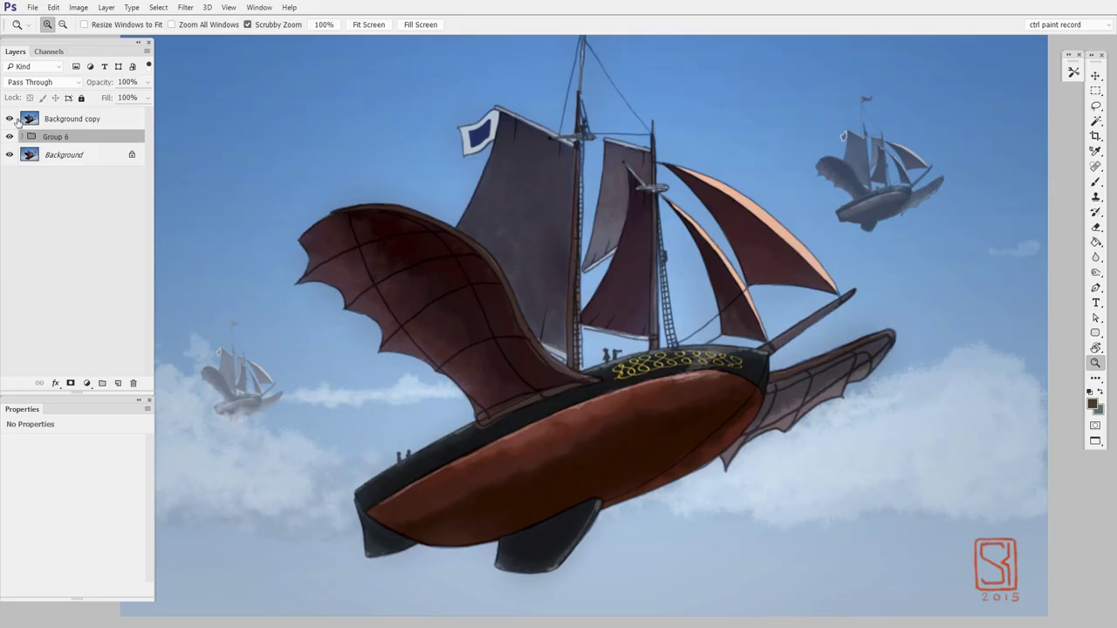
pyautogui.click(9, 119)
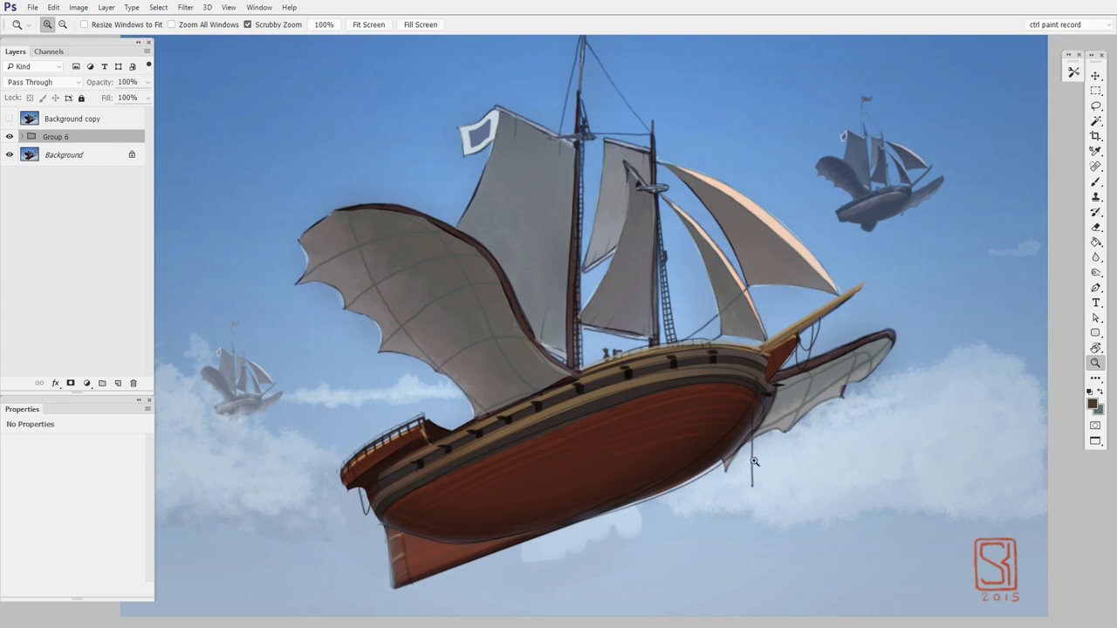
pyautogui.click(478, 502)
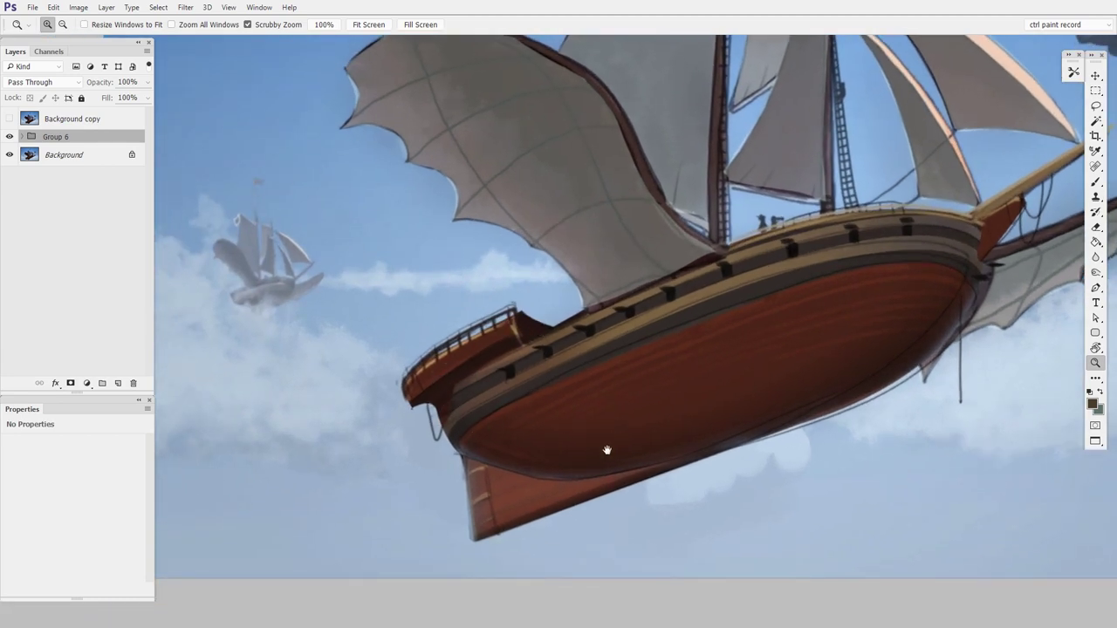
pyautogui.moveTo(528, 488); pyautogui.dragTo(385, 496)
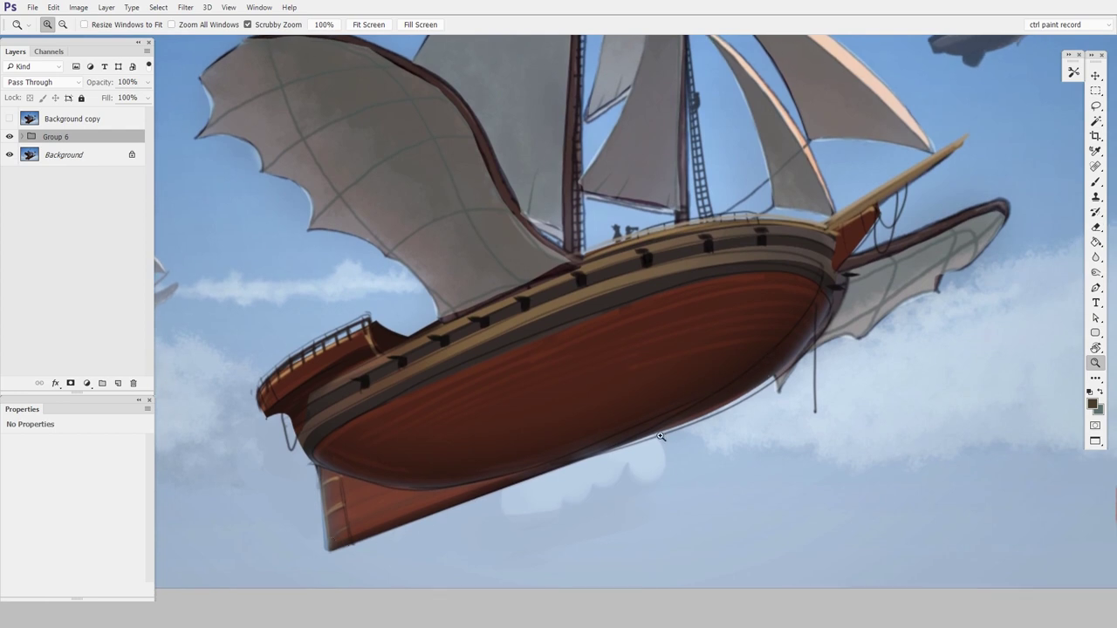
pyautogui.moveTo(682, 429); pyautogui.dragTo(664, 495)
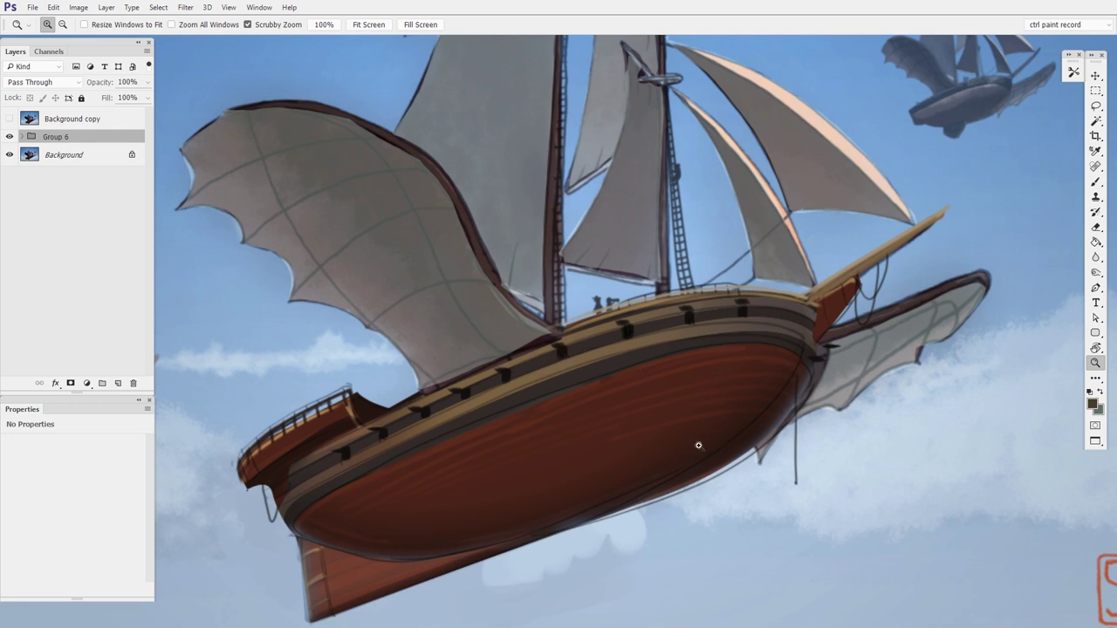
pyautogui.moveTo(739, 404); pyautogui.dragTo(701, 448)
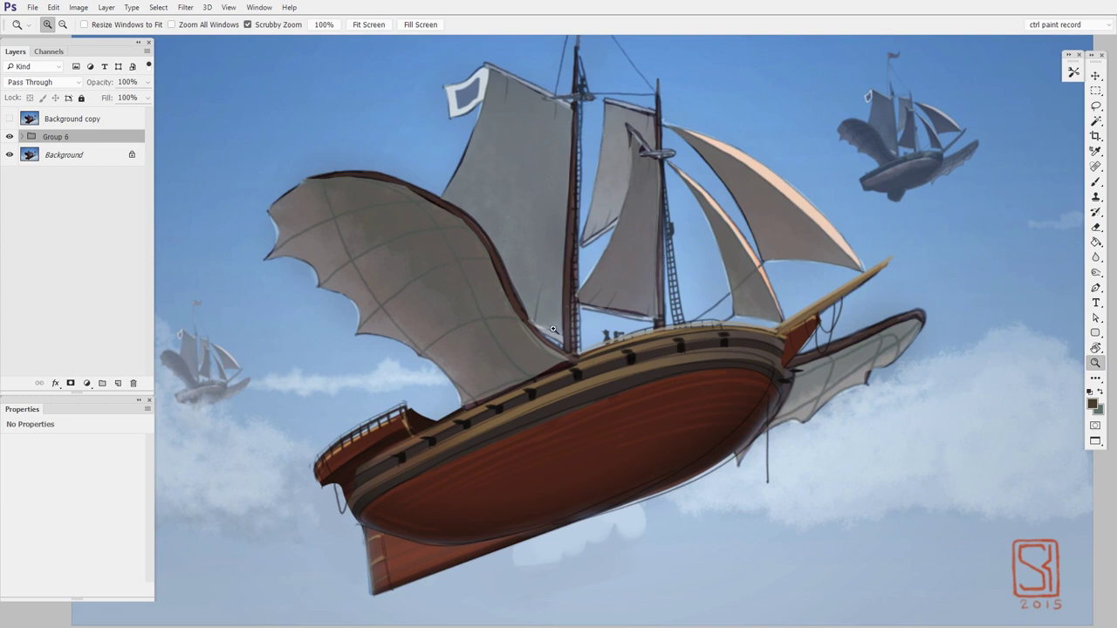
pyautogui.click(10, 118)
# Zoom and pan across the repainted airship hull, then hide and reshow the paintover.
pyautogui.moveTo(529, 326); pyautogui.dragTo(499, 382)
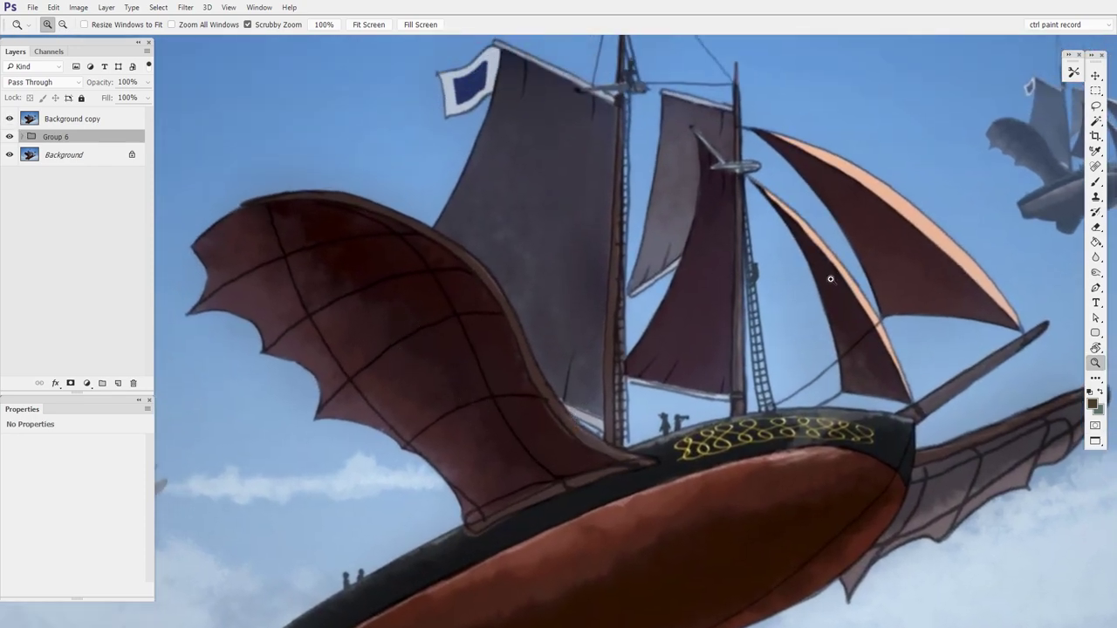
pyautogui.moveTo(811, 460); pyautogui.dragTo(720, 332)
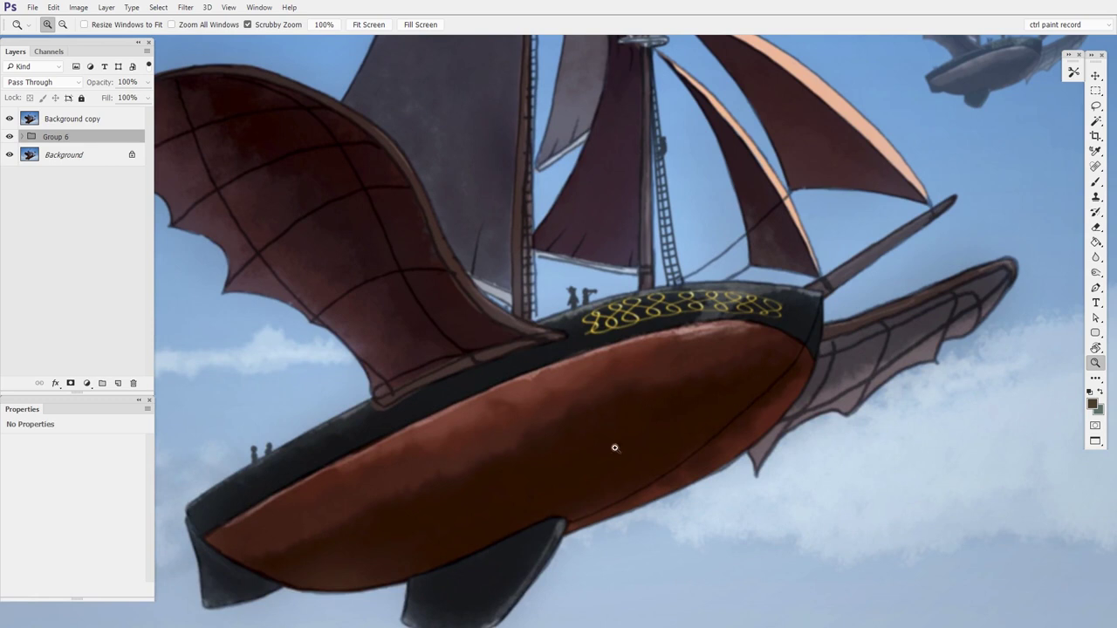
pyautogui.moveTo(726, 379)
pyautogui.mouseDown()
pyautogui.moveTo(696, 392)
pyautogui.moveTo(672, 435)
pyautogui.mouseUp()
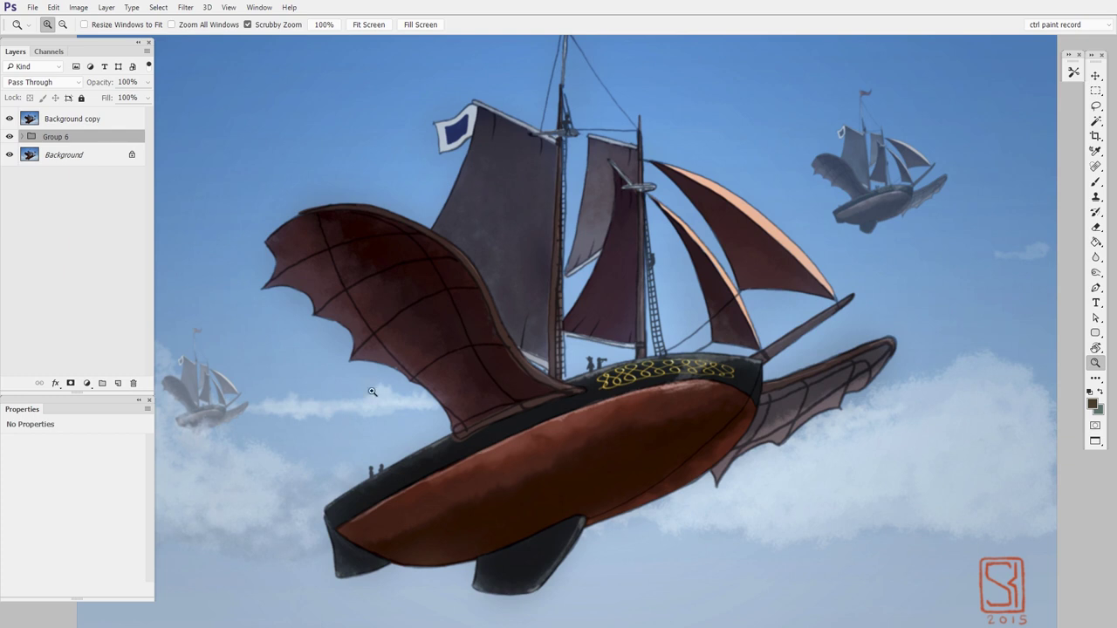
pyautogui.click(10, 118)
pyautogui.click(10, 119)
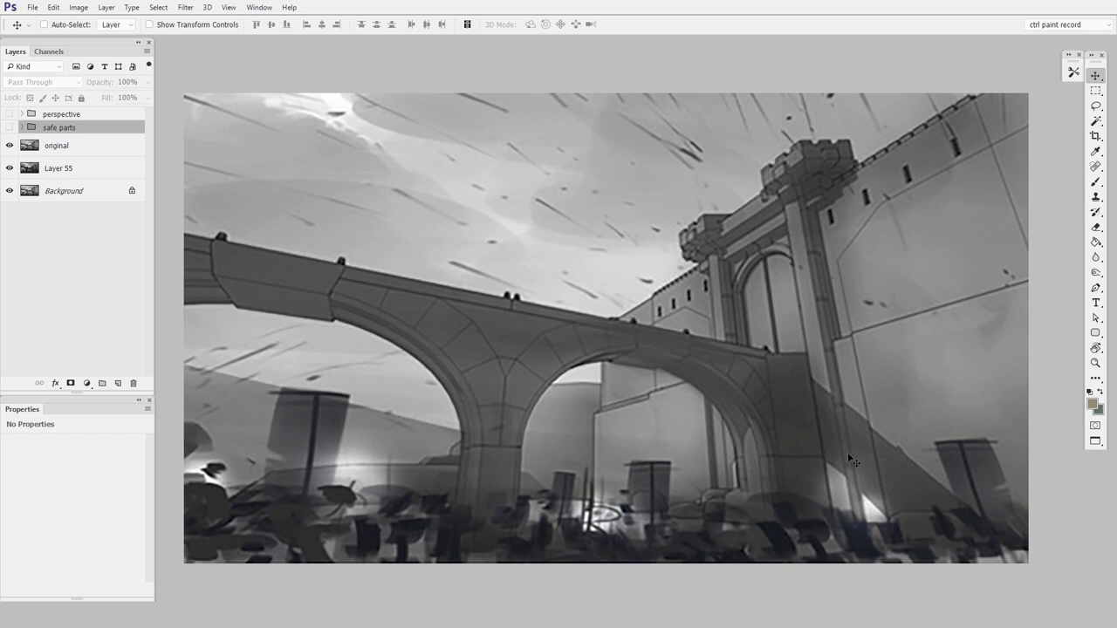
# Hide the 'original' line drawing, then zoom in and pan across the textured castle towers.
pyautogui.click(10, 146)
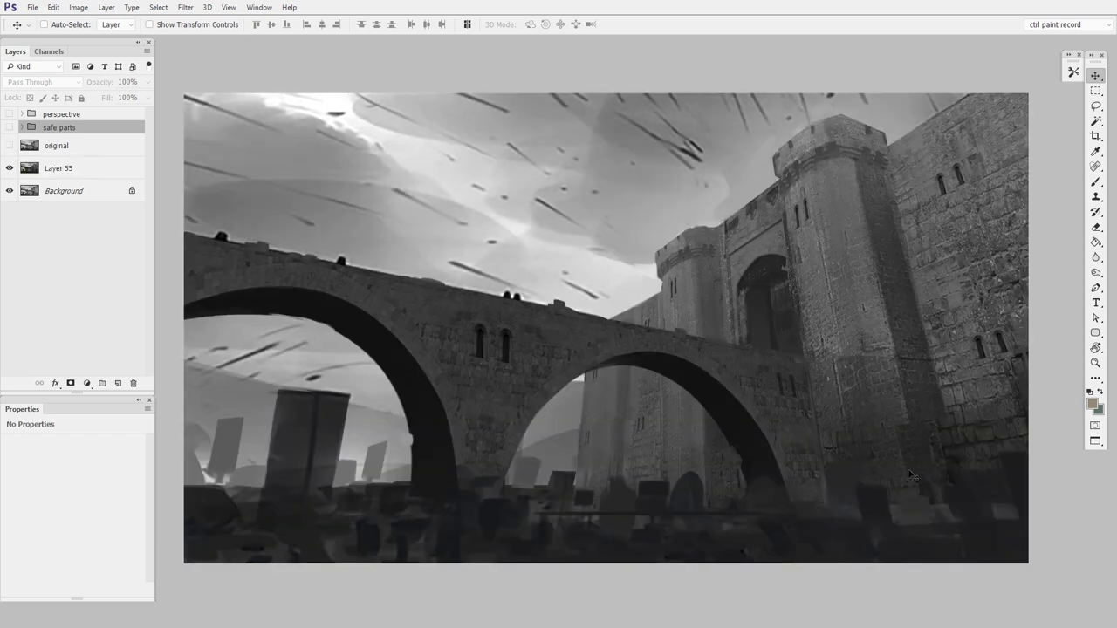
pyautogui.hotkey('ctrl', 'space')
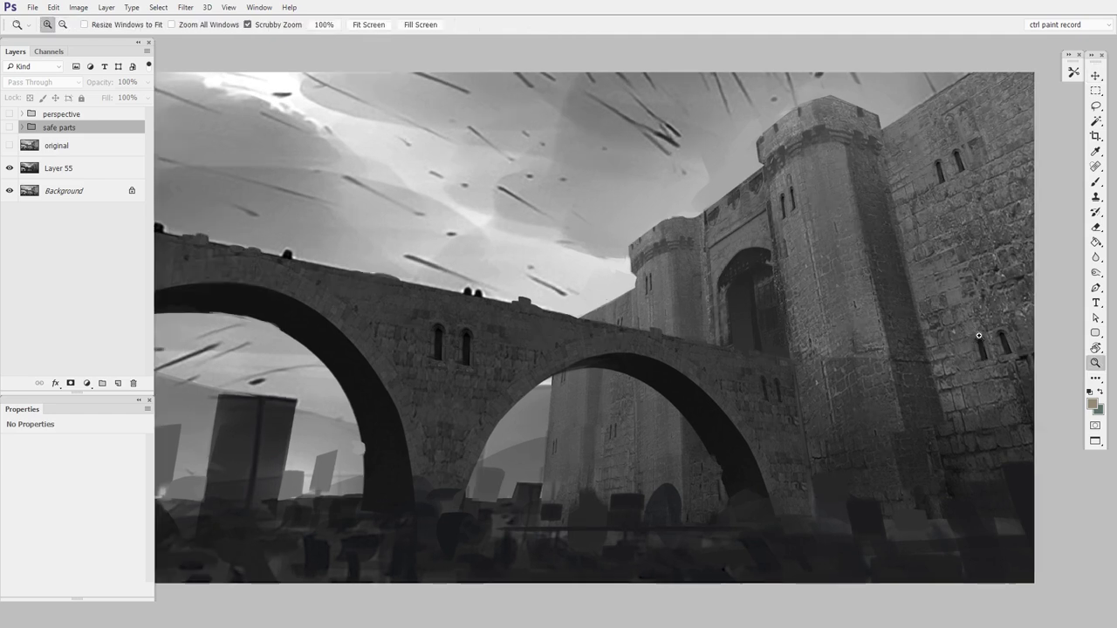
pyautogui.moveTo(953, 303); pyautogui.dragTo(866, 251)
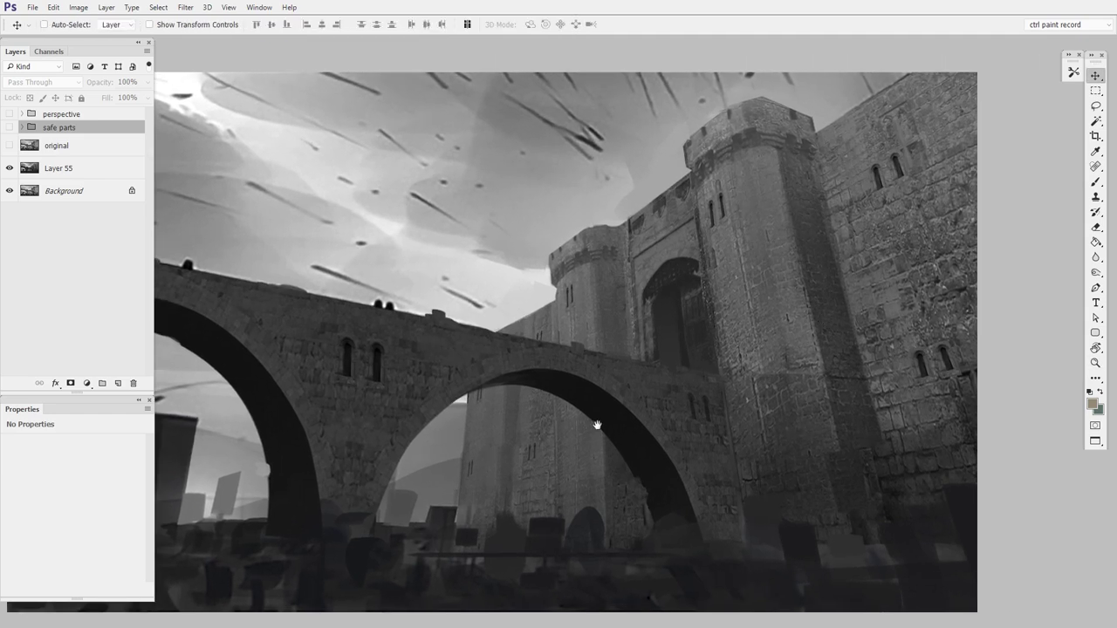
pyautogui.press('space')
pyautogui.moveTo(740, 311); pyautogui.dragTo(819, 299)
# Zoom back out to the whole scene, restore the line drawing and show the perspective guides.
pyautogui.hotkey('ctrl', 'space')
pyautogui.moveTo(869, 375); pyautogui.dragTo(842, 387)
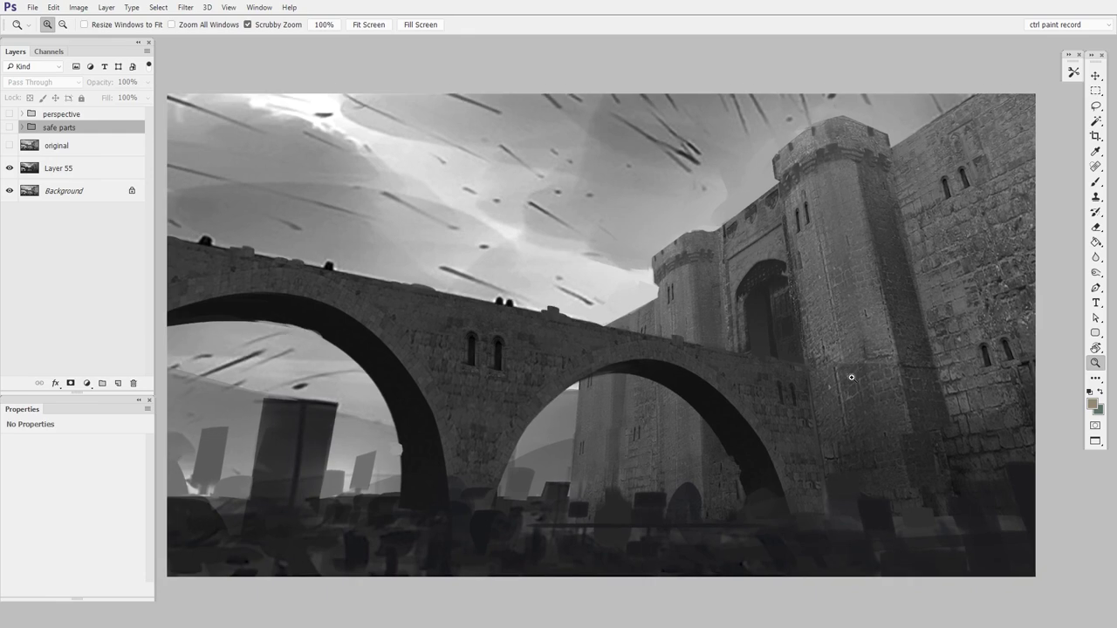
pyautogui.click(10, 146)
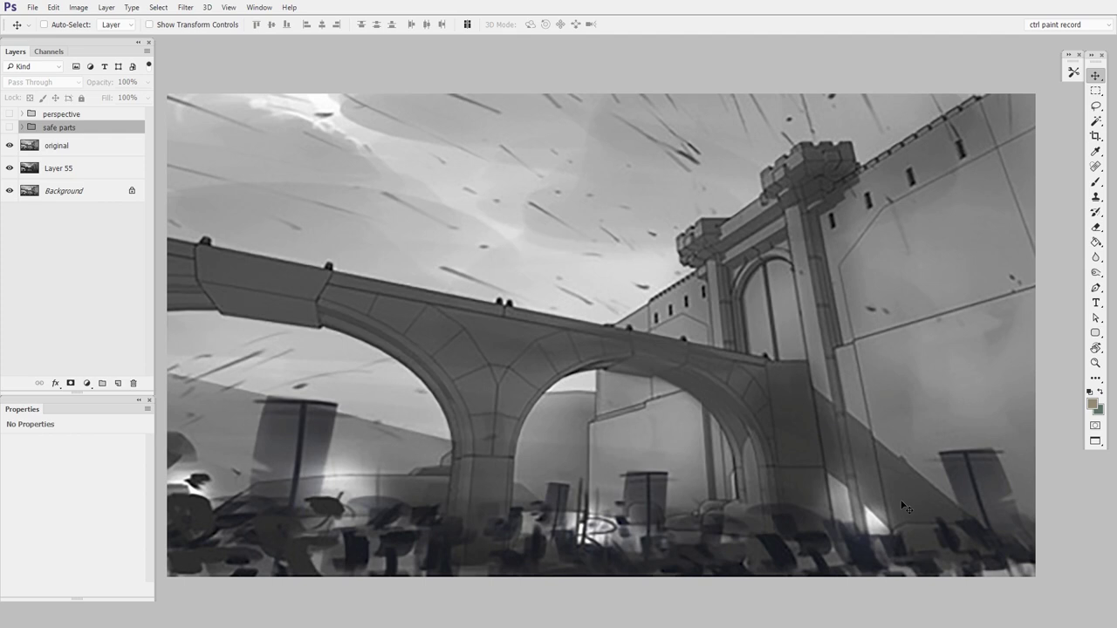
pyautogui.click(10, 114)
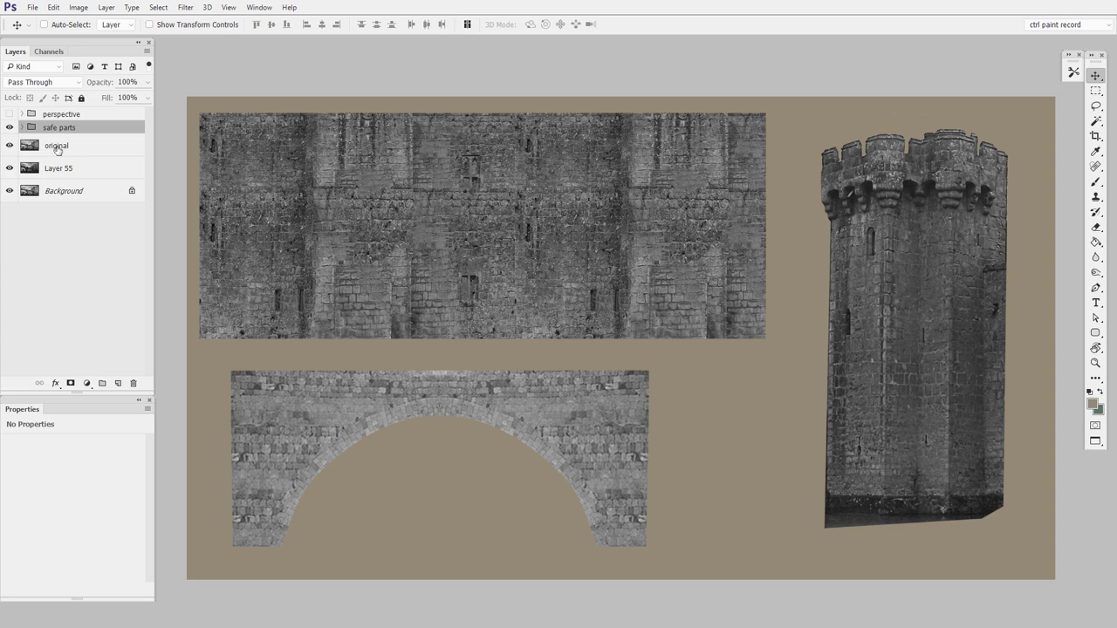
# Hide the safe parts group of stone texture pieces again.
pyautogui.click(10, 129)
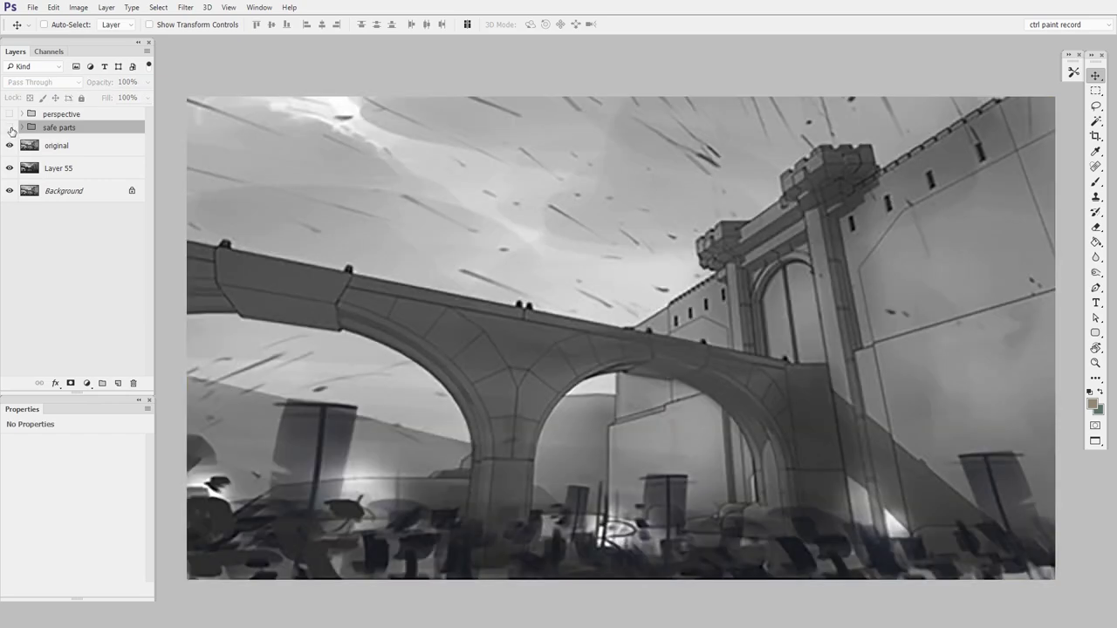
# Toggle the perspective guides off and flip the line drawing, leaving the photo-textured castle visible.
pyautogui.click(9, 114)
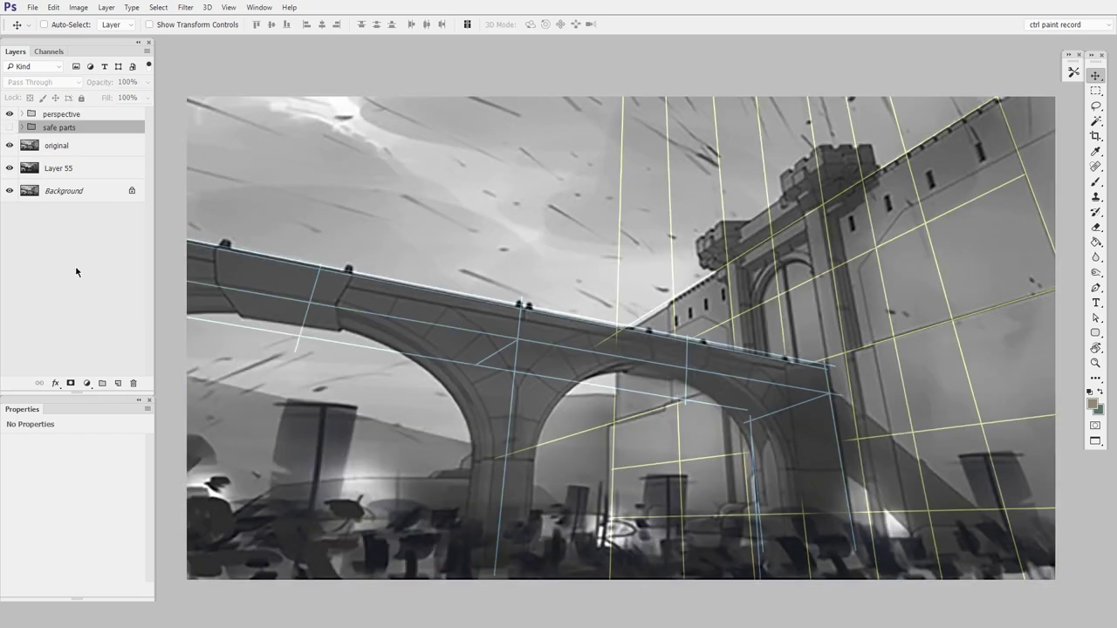
pyautogui.click(9, 146)
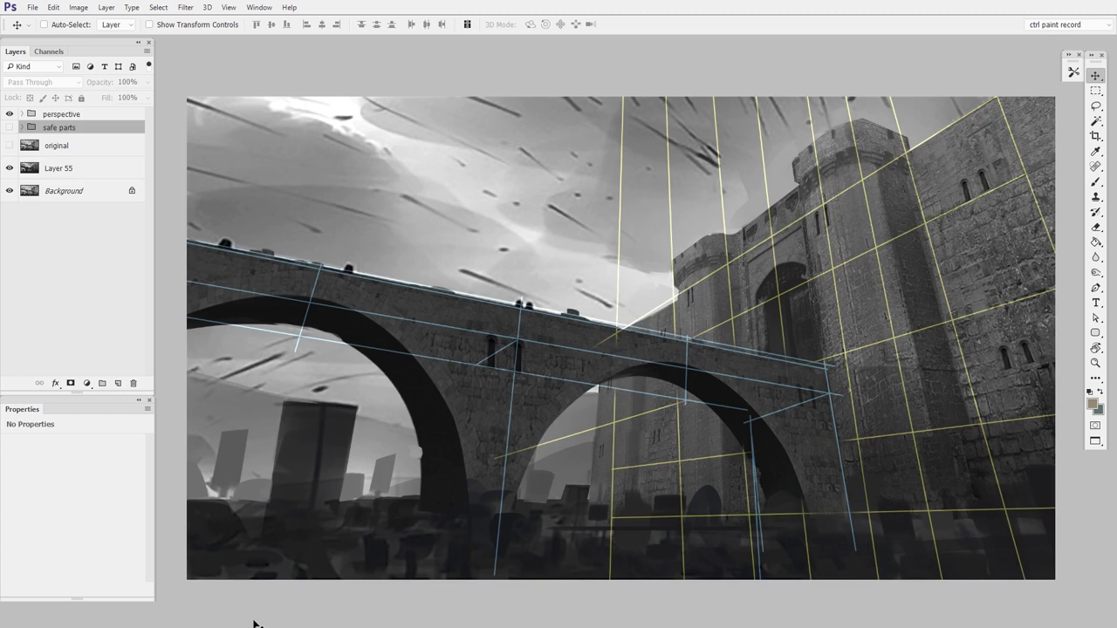
pyautogui.click(10, 114)
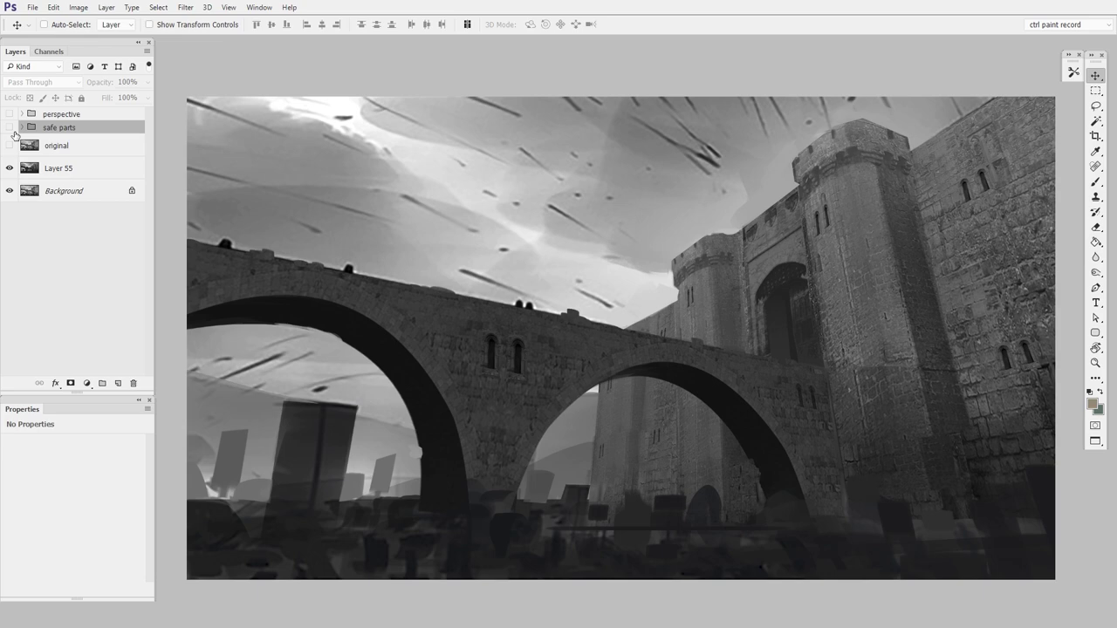
pyautogui.click(10, 145)
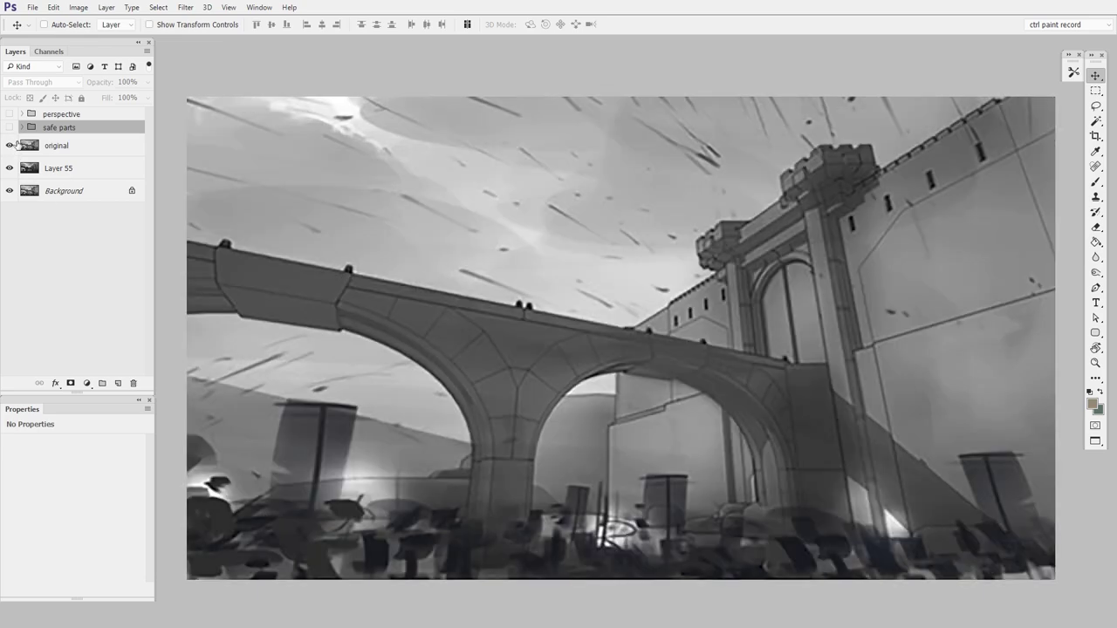
pyautogui.click(12, 145)
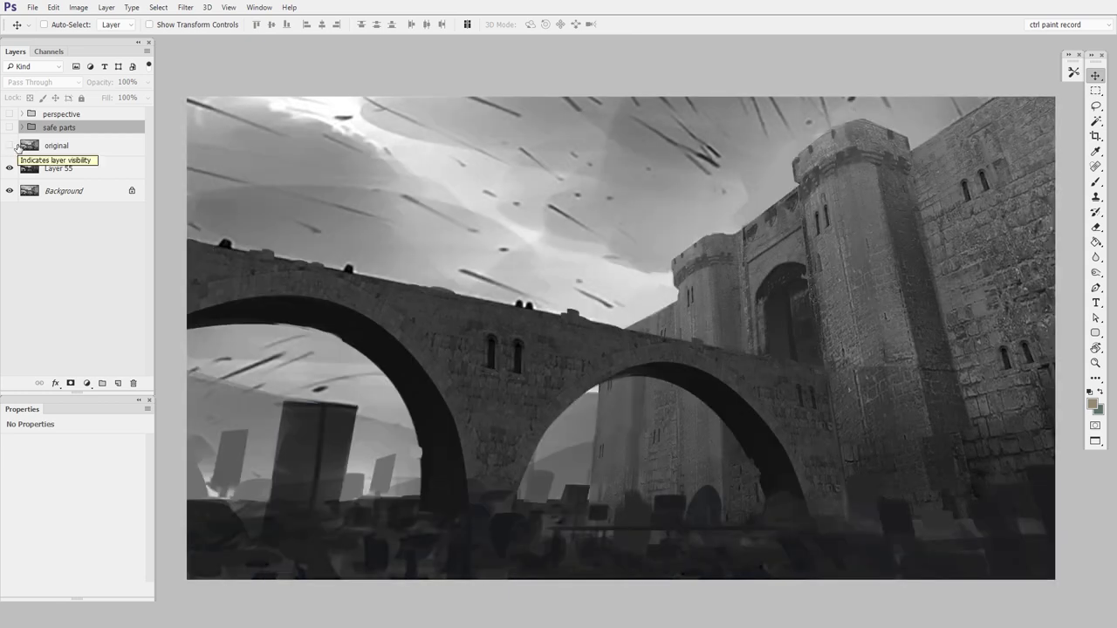